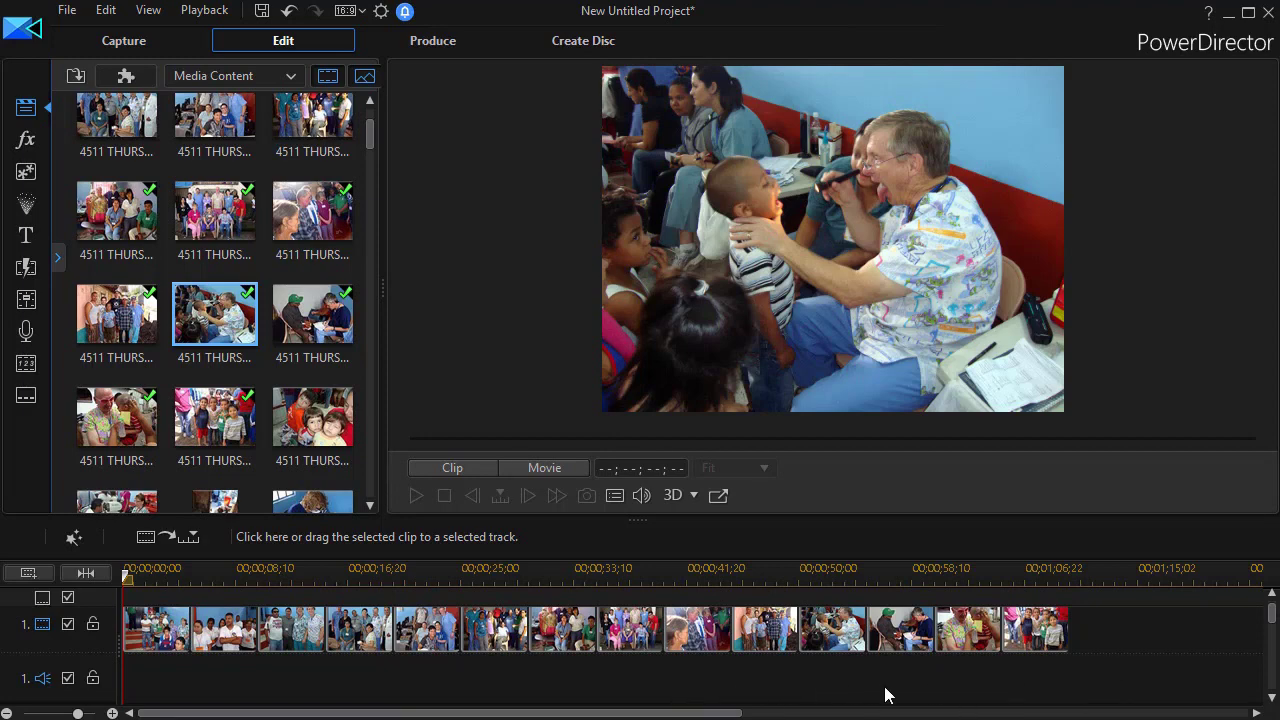
- Select all 14 photo clips on video track 1 with one selection rectangle
{"action": "left_click", "coordinate": [1107, 675]}
{"action": "left_click_drag", "start_coordinate": [1107, 673], "coordinate": [151, 622]}
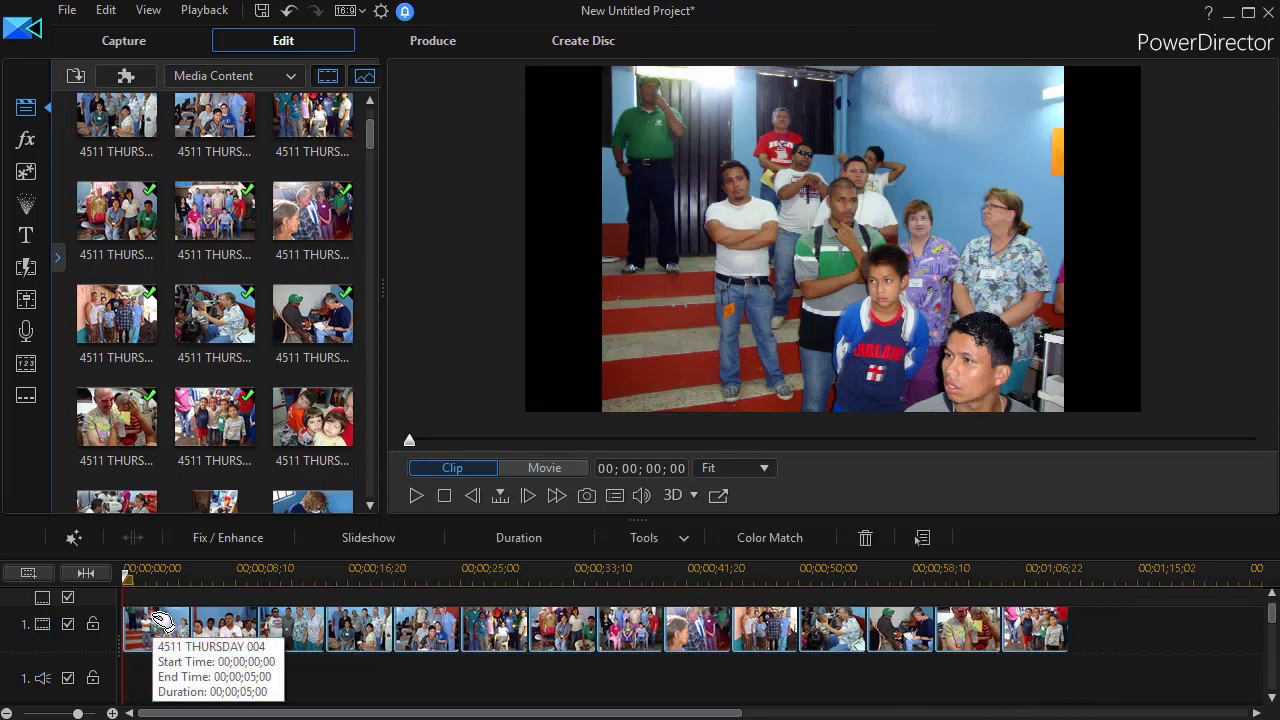
- Start a slideshow from the selected photos using the Collage style
{"action": "left_click", "coordinate": [381, 540]}
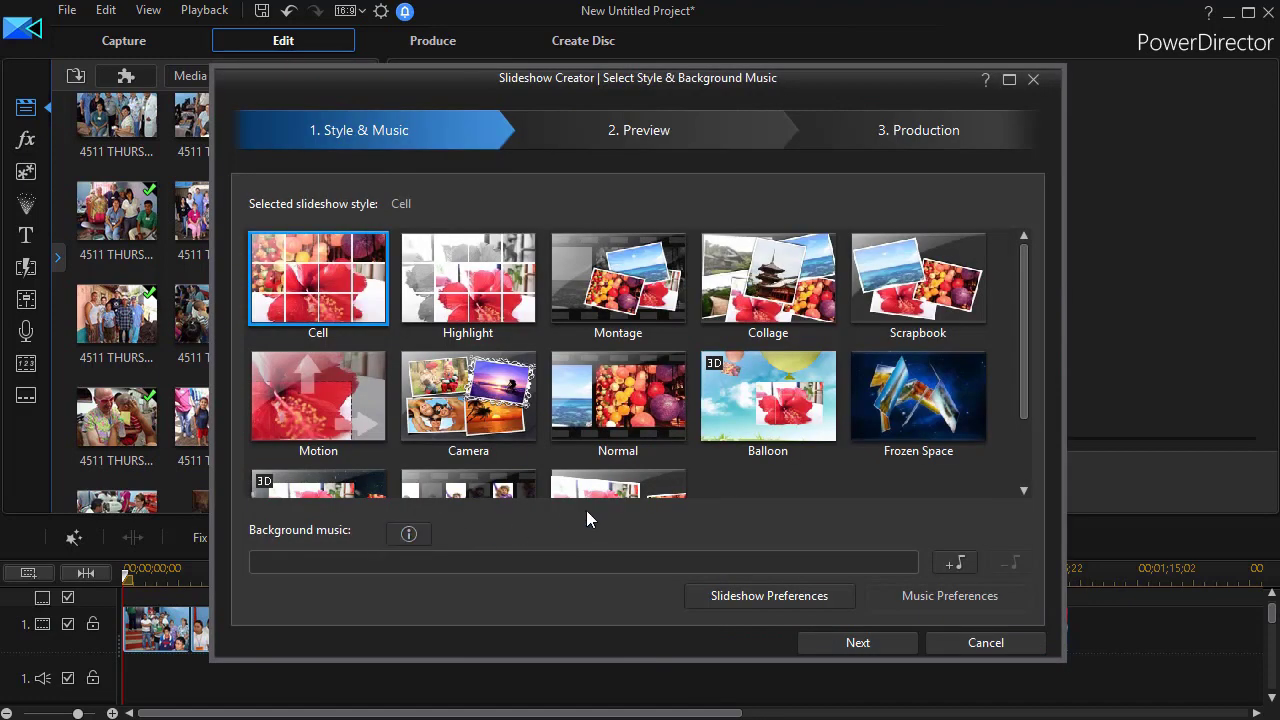
{"action": "left_click", "coordinate": [801, 275]}
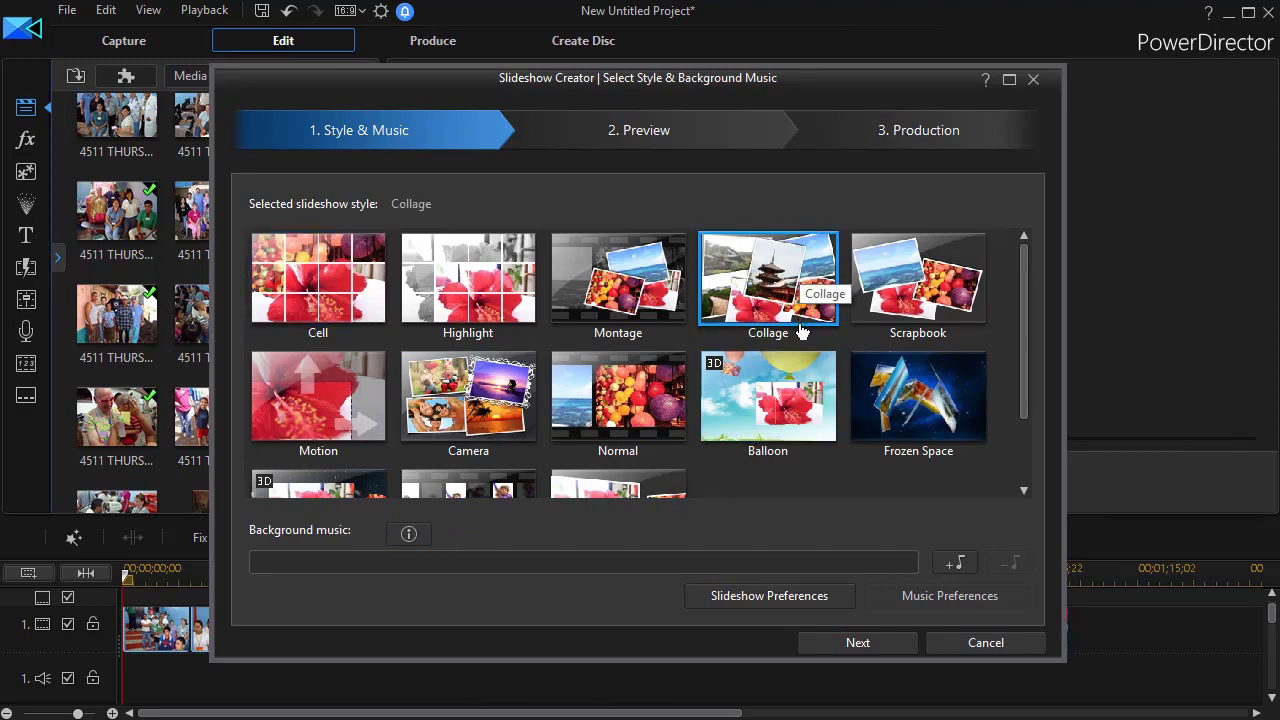
{"action": "left_click", "coordinate": [965, 569]}
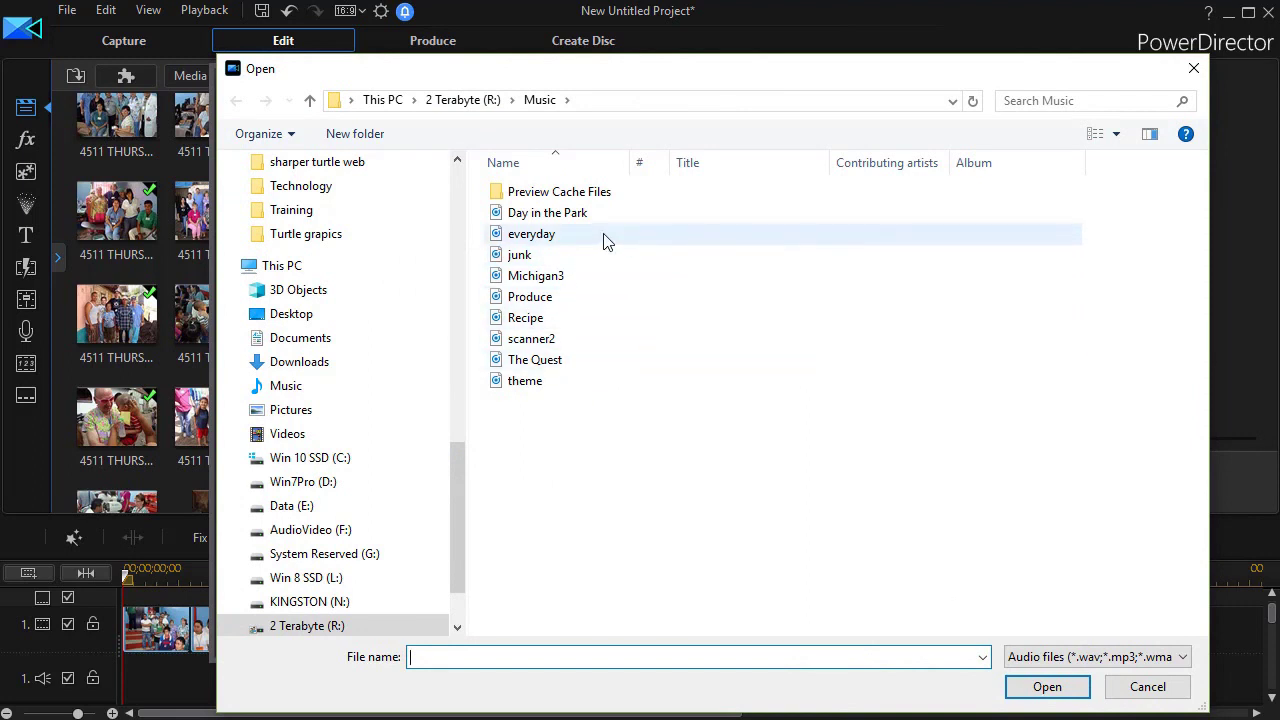
- Load Day in the Park.wav from the Music folder as background music
{"action": "left_click", "coordinate": [575, 214]}
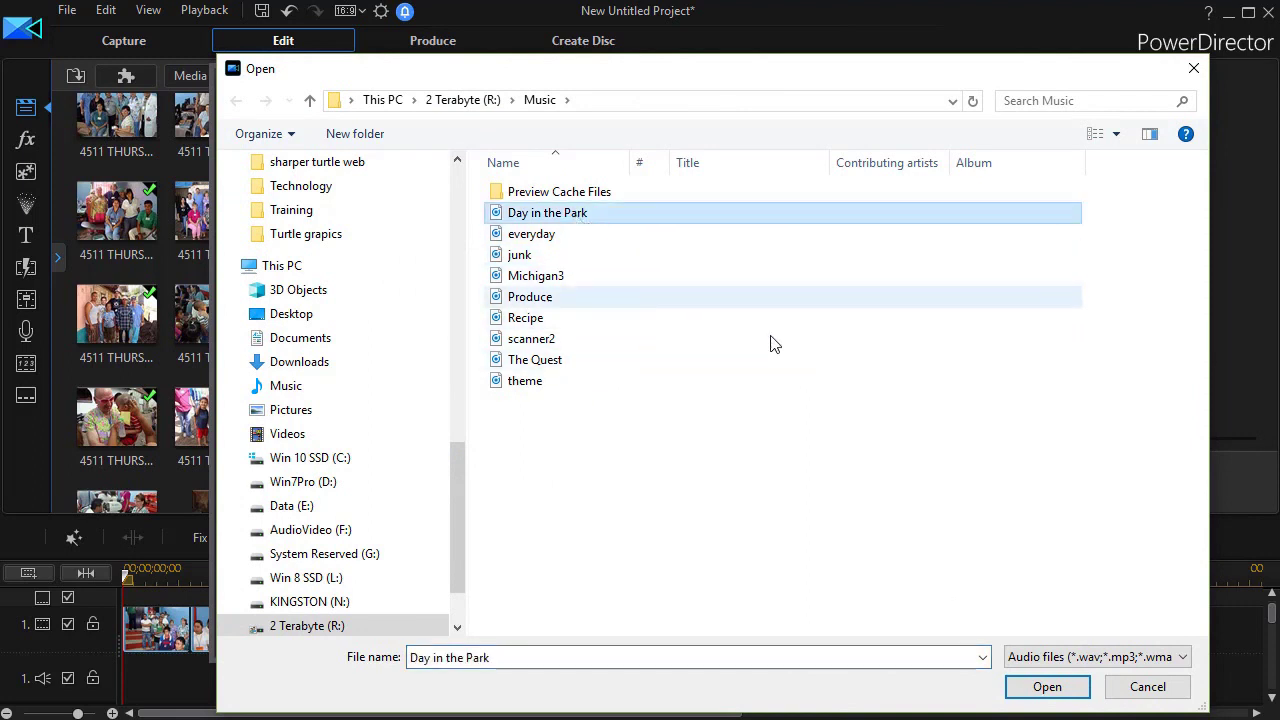
{"action": "left_click", "coordinate": [1047, 687]}
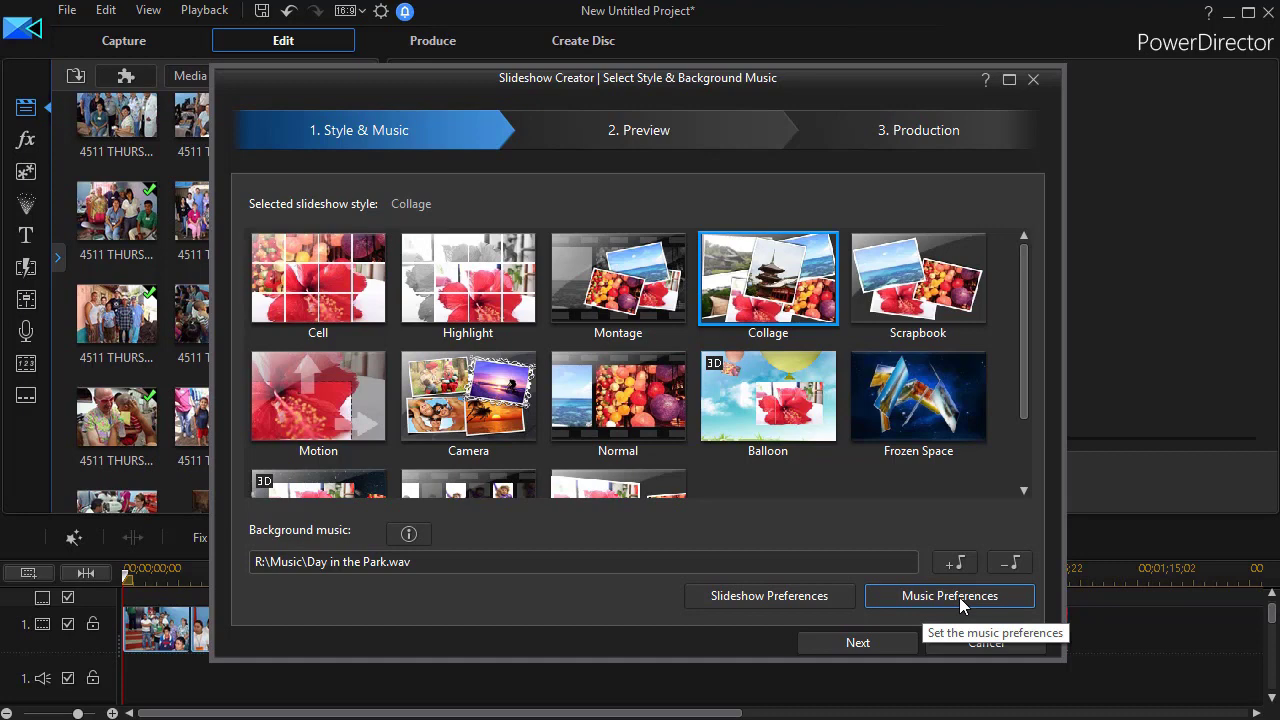
{"action": "left_click", "coordinate": [959, 597]}
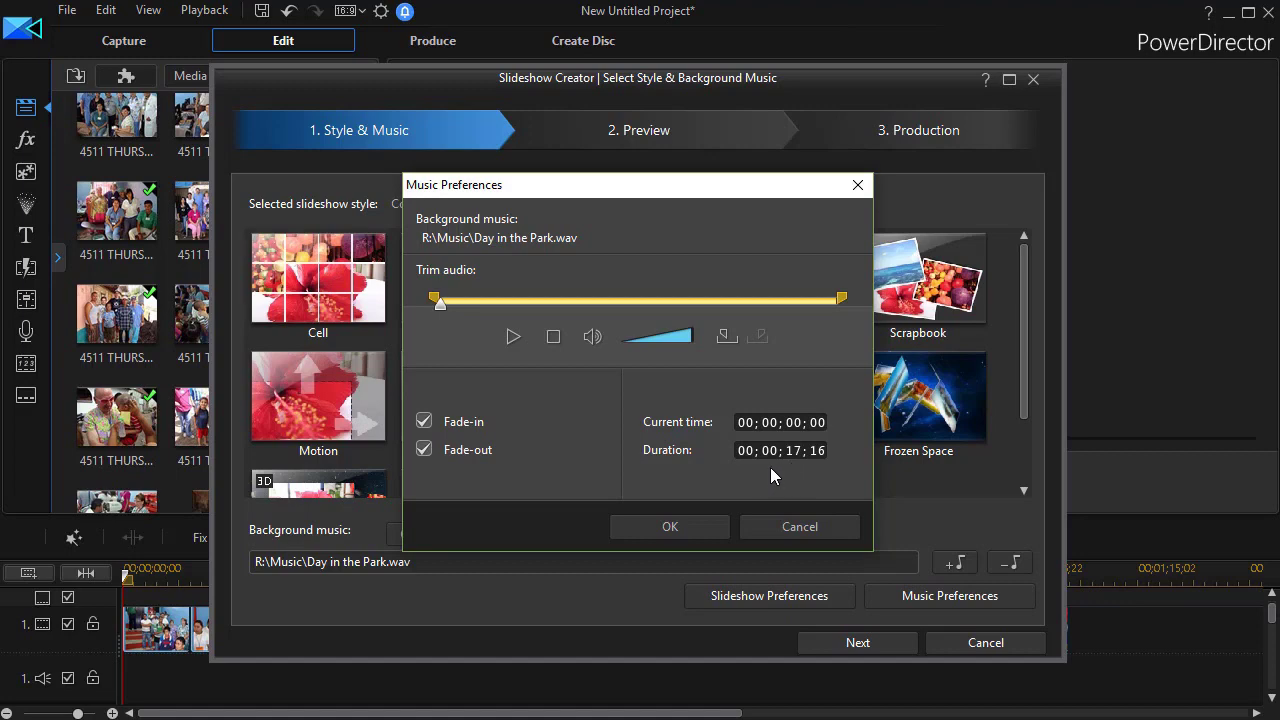
{"action": "left_click", "coordinate": [703, 527]}
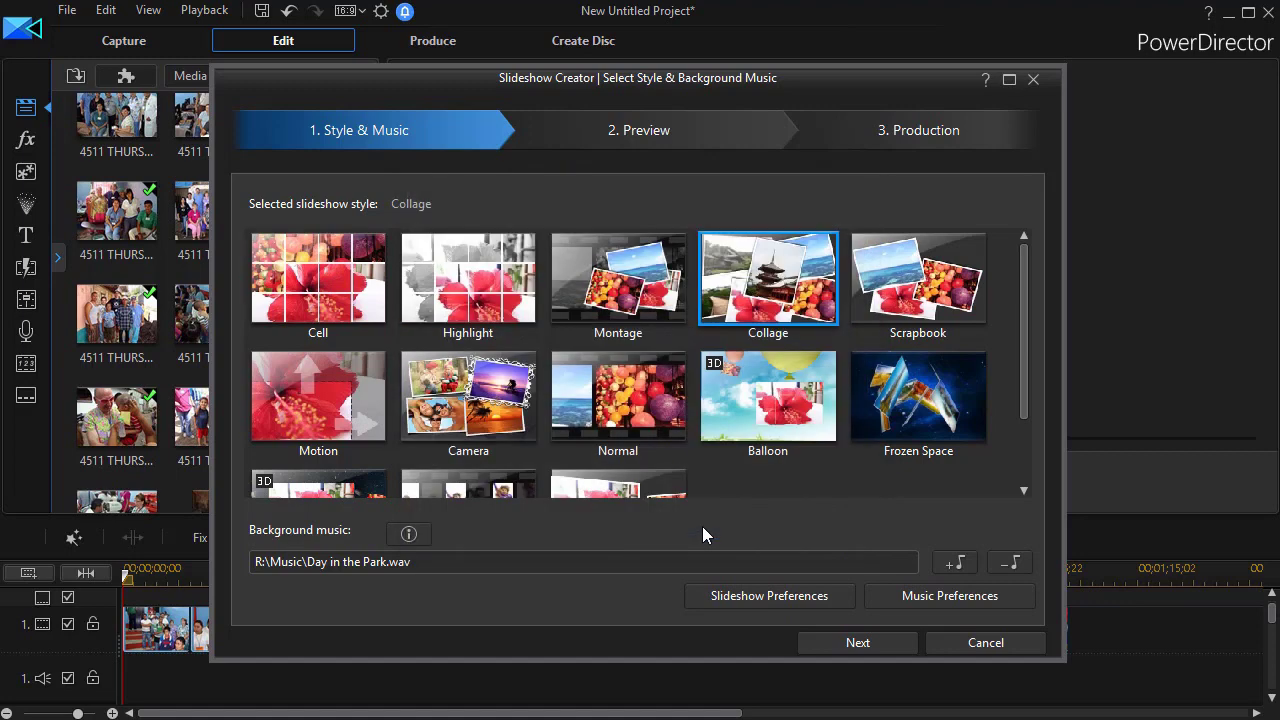
{"action": "left_click", "coordinate": [765, 594]}
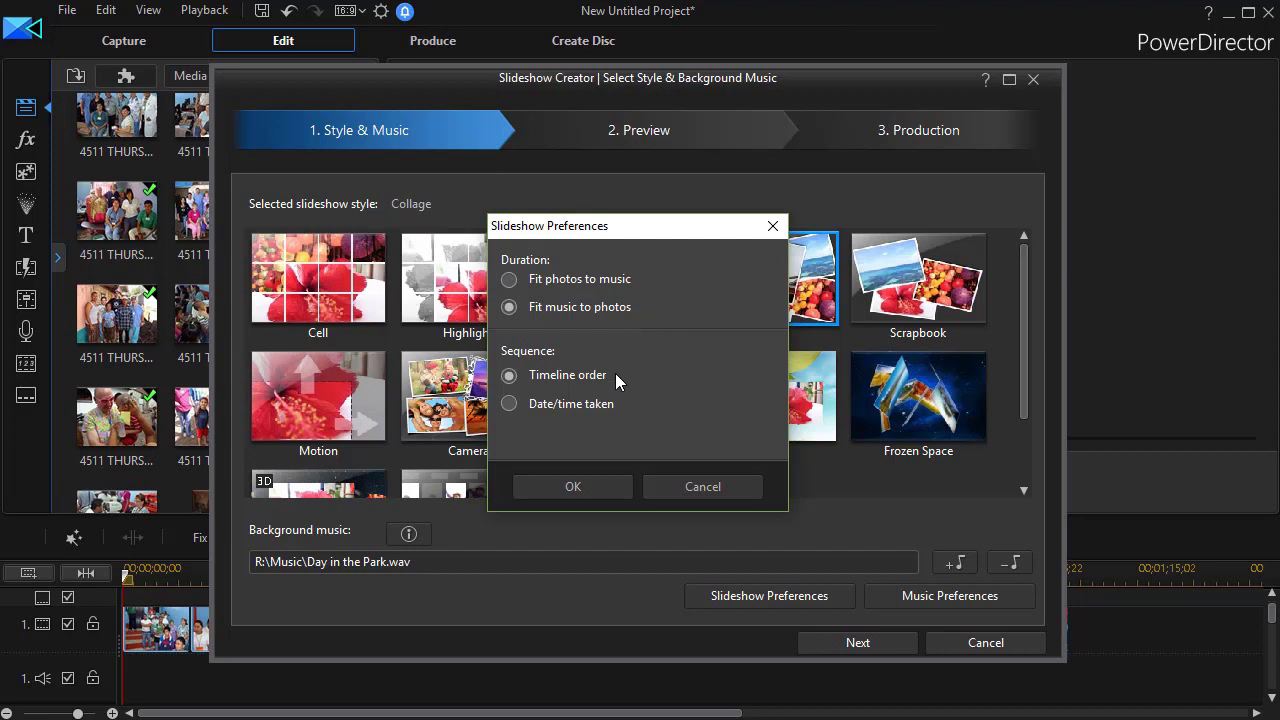
- Confirm Fit music to photos in timeline order and generate the Collage slideshow
{"action": "left_click", "coordinate": [573, 487]}
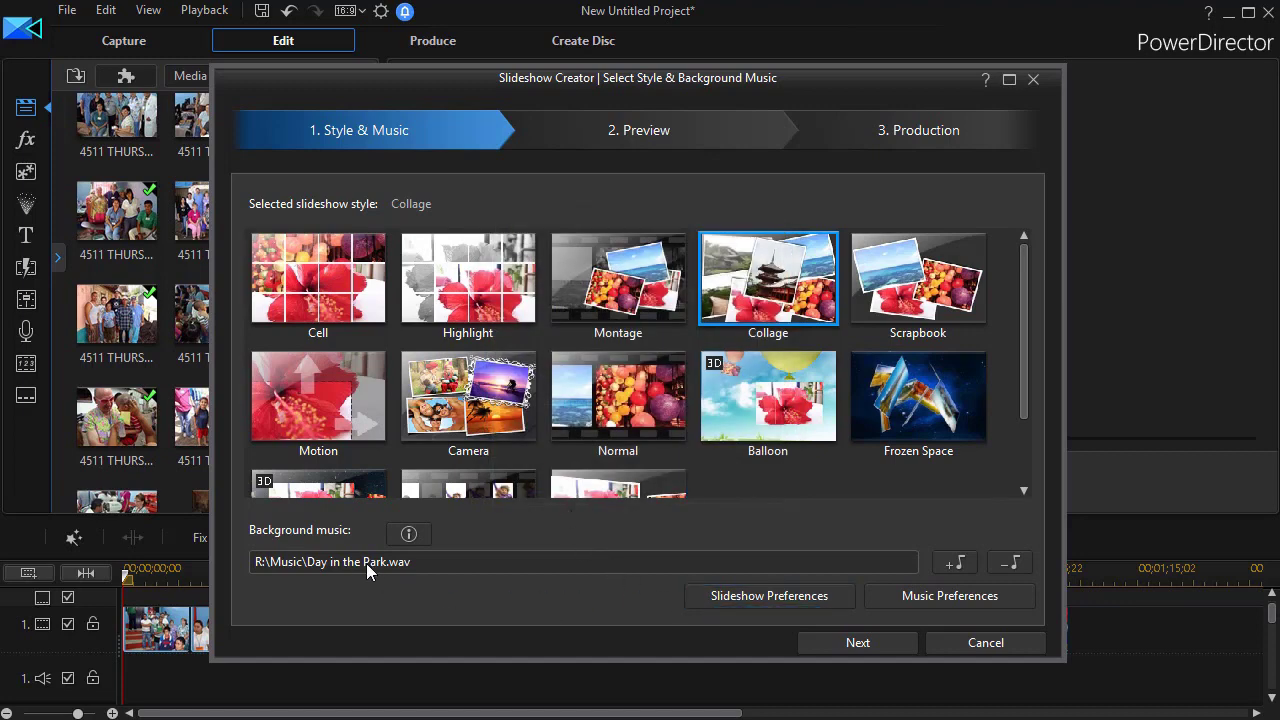
{"action": "left_click", "coordinate": [842, 640]}
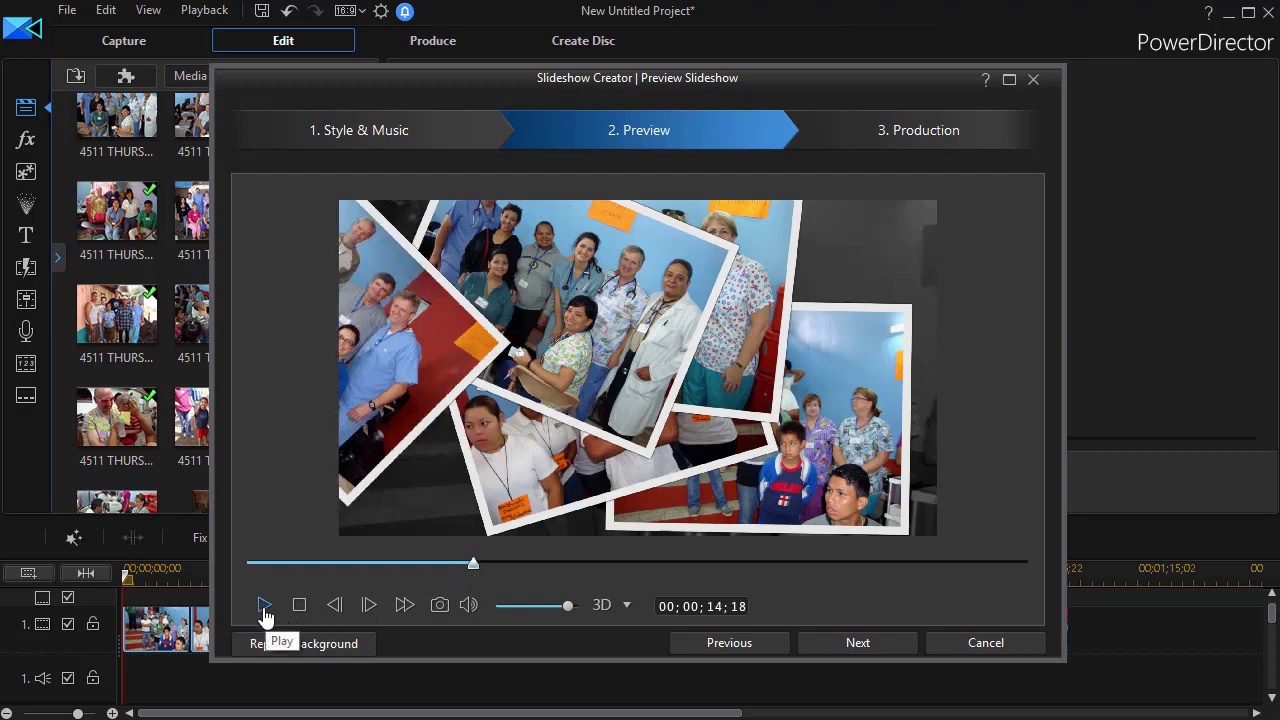
- Play and stop the Collage preview, then scrub it to about 33 seconds
{"action": "left_click", "coordinate": [264, 606]}
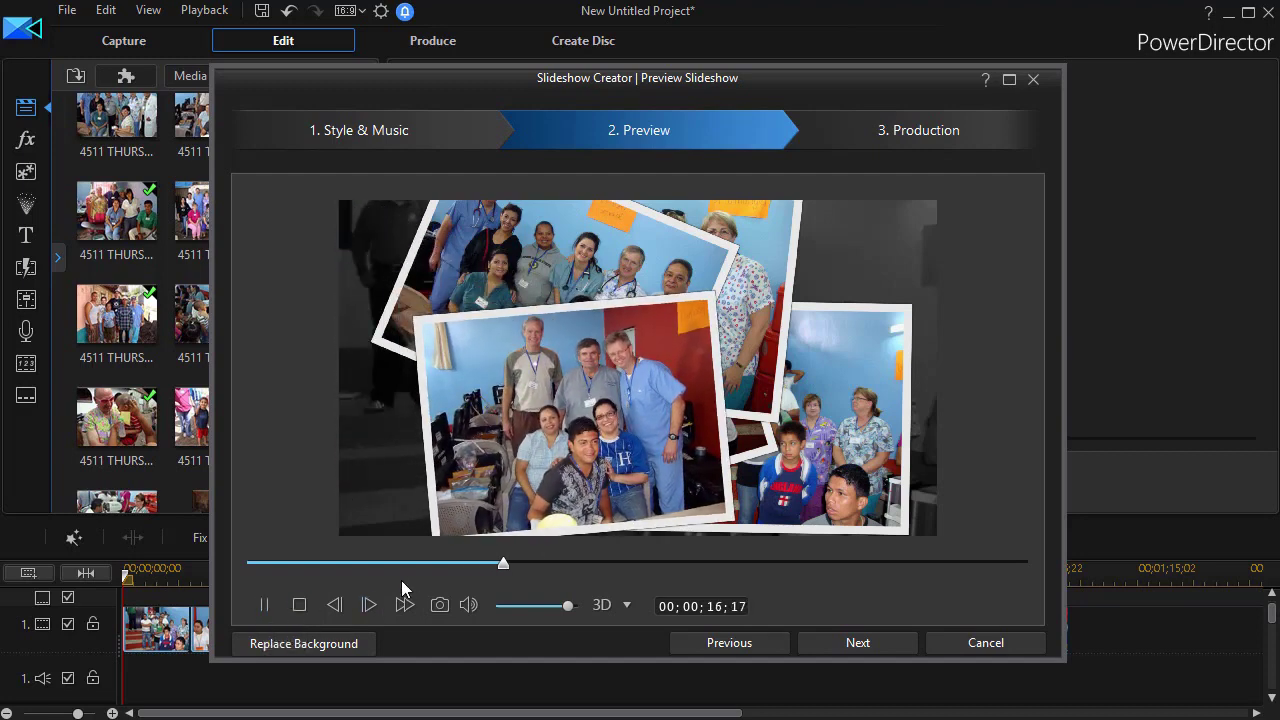
{"action": "left_click", "coordinate": [298, 606]}
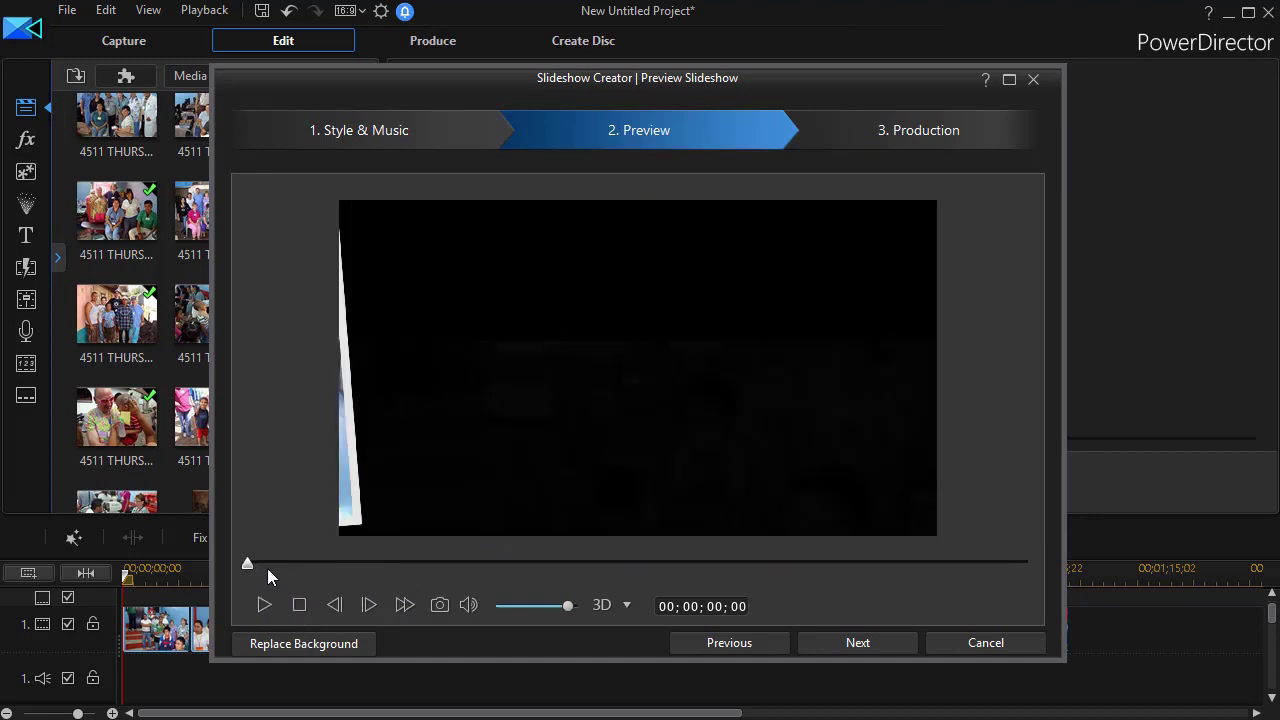
{"action": "left_click_drag", "start_coordinate": [249, 573], "coordinate": [766, 597]}
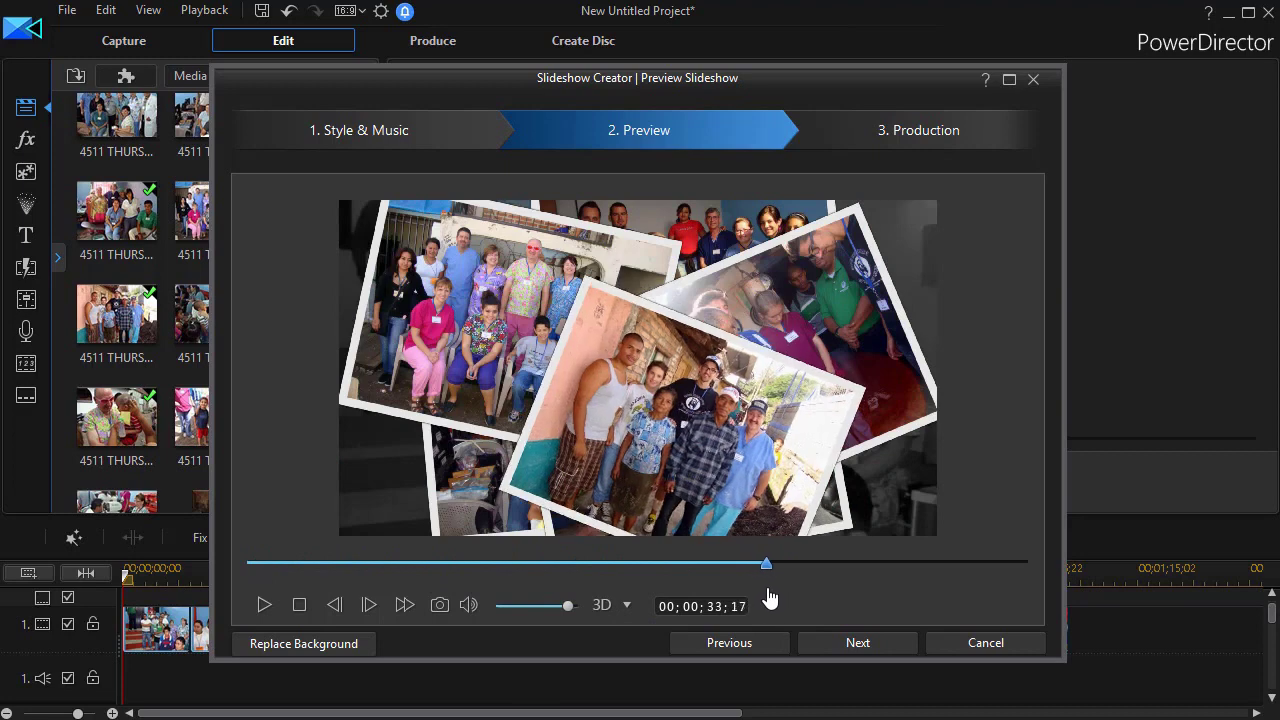
- Play the preview from 33 s and from about 44 s, then return to Style & Music
{"action": "left_click", "coordinate": [265, 607]}
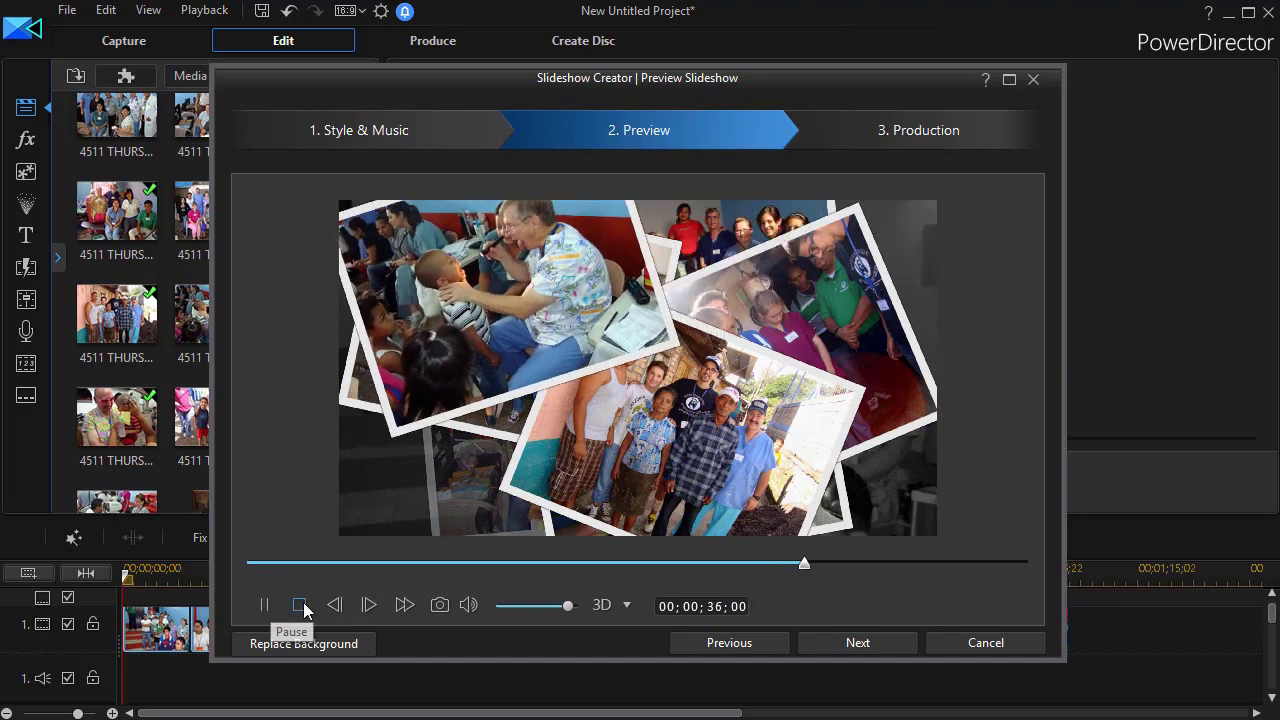
{"action": "left_click", "coordinate": [298, 606]}
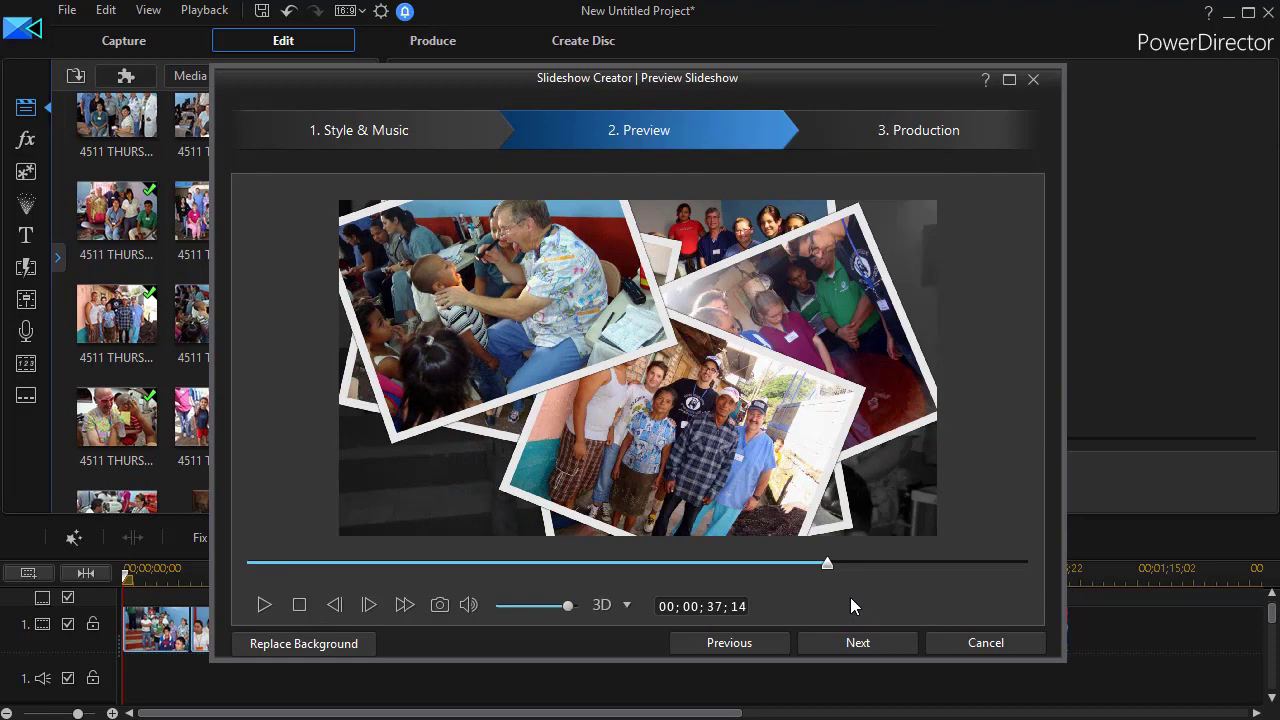
{"action": "left_click_drag", "start_coordinate": [828, 565], "coordinate": [977, 581]}
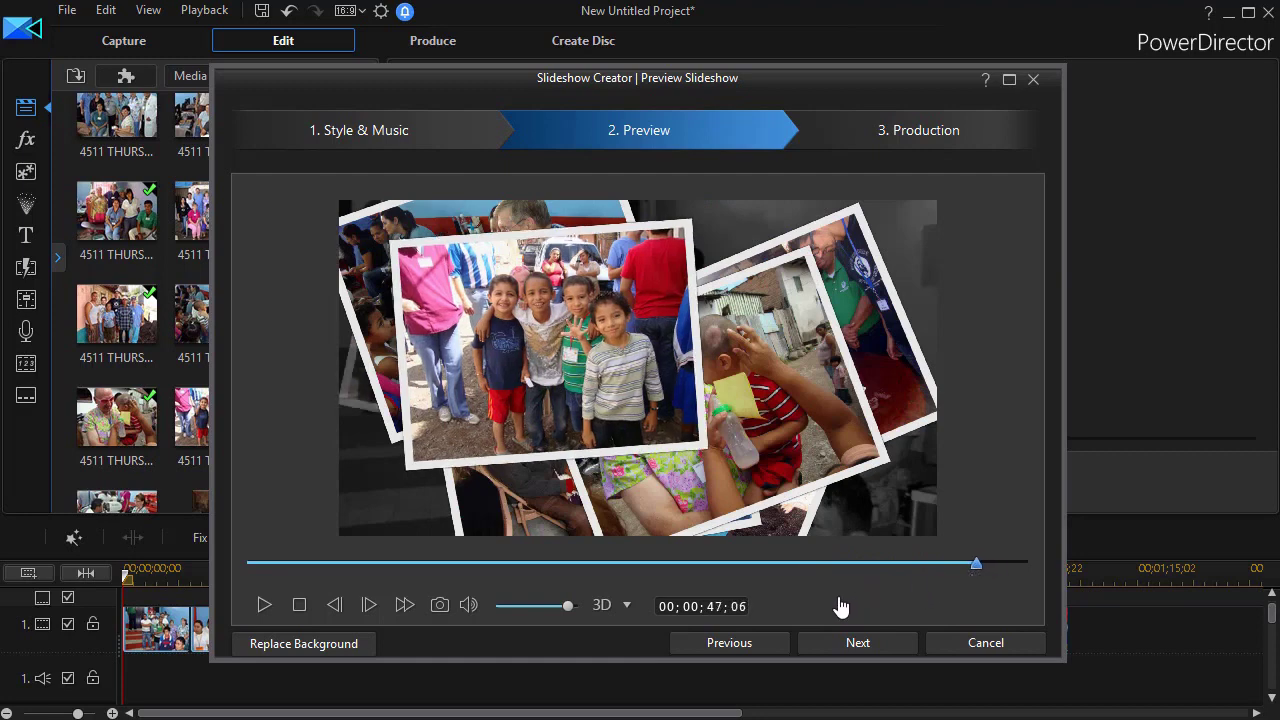
{"action": "left_click", "coordinate": [265, 605]}
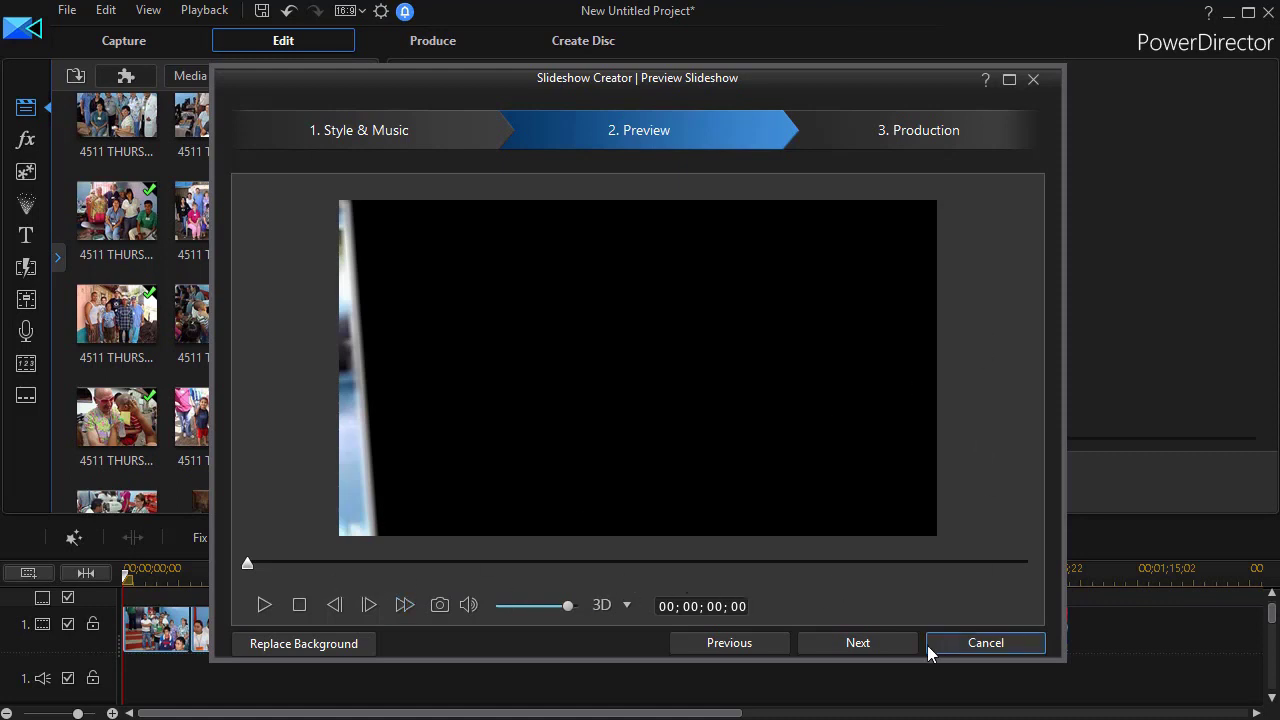
{"action": "left_click", "coordinate": [742, 644]}
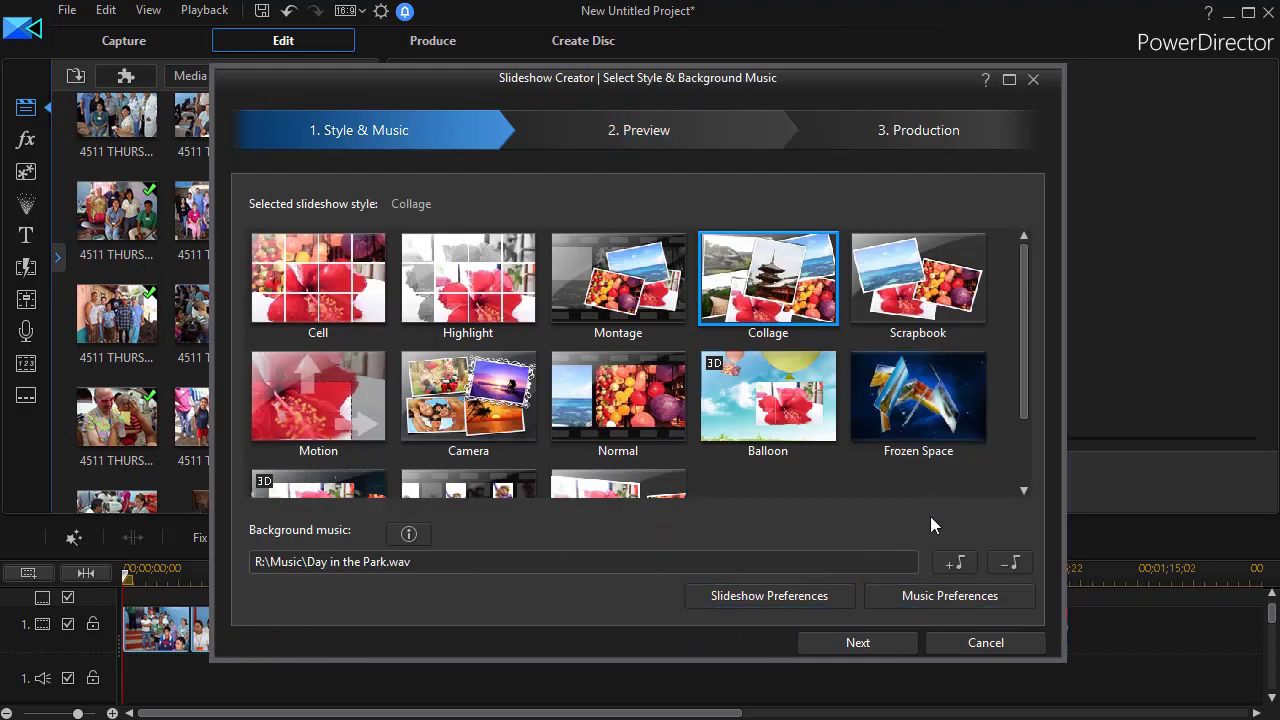
- Switch to the Cell style, keep Fit music to photos, and regenerate the slideshow
{"action": "left_click", "coordinate": [326, 280]}
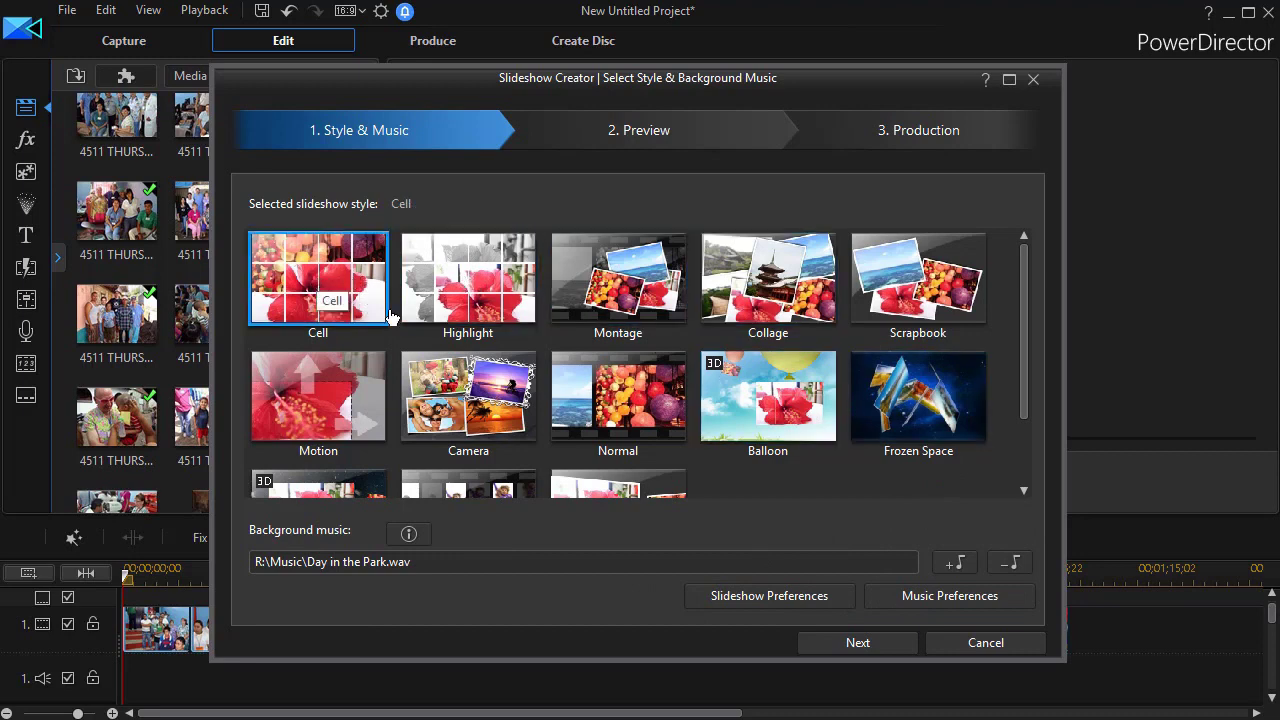
{"action": "left_click", "coordinate": [773, 596]}
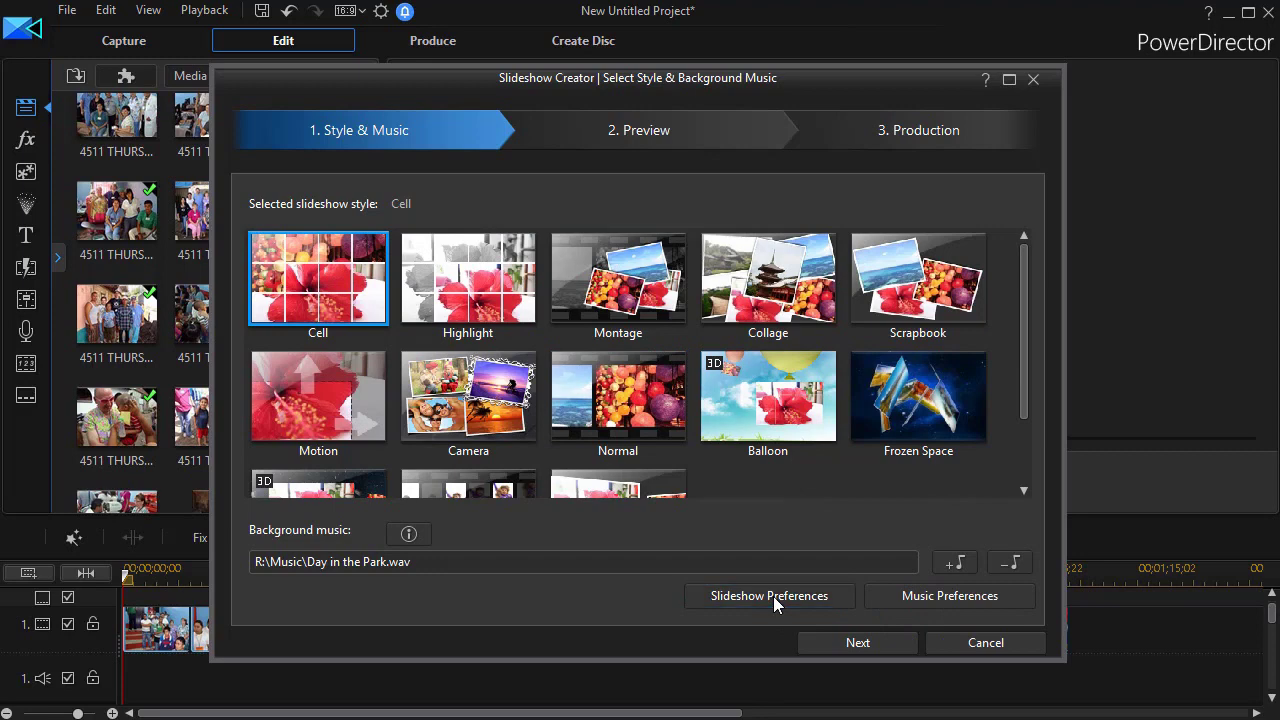
{"action": "left_click", "coordinate": [526, 302]}
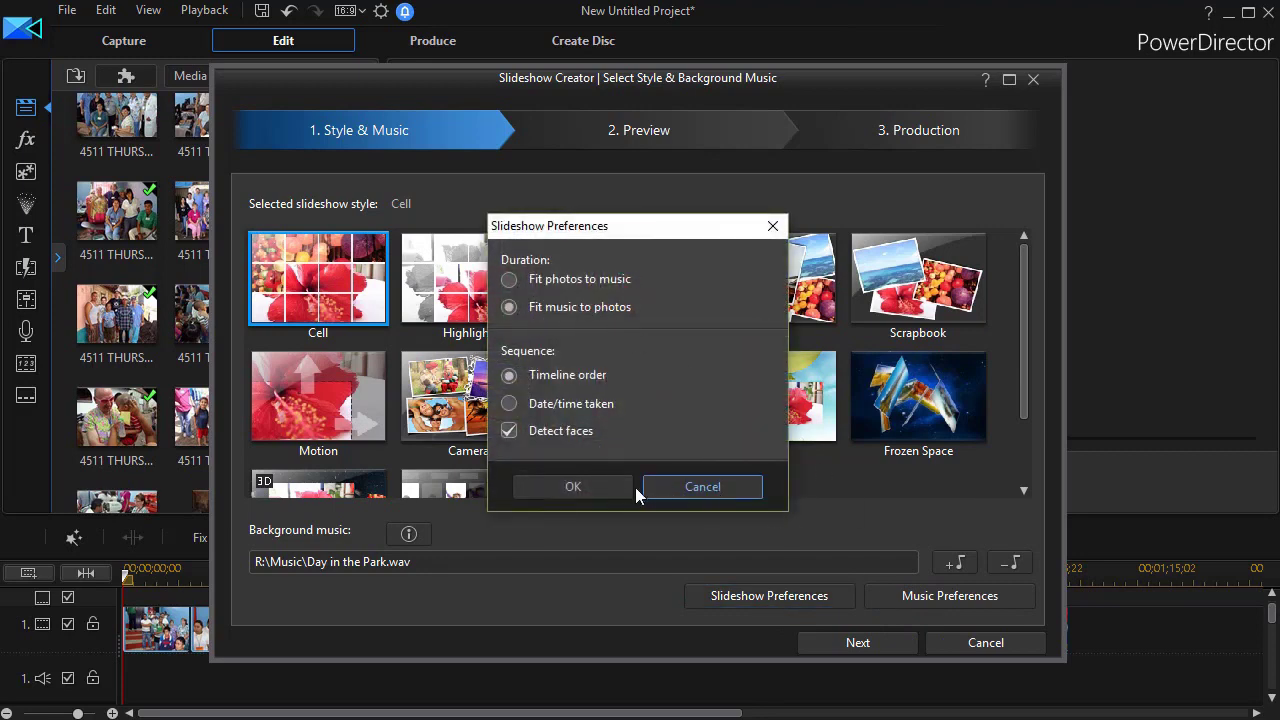
{"action": "left_click", "coordinate": [594, 486]}
{"action": "left_click", "coordinate": [875, 640]}
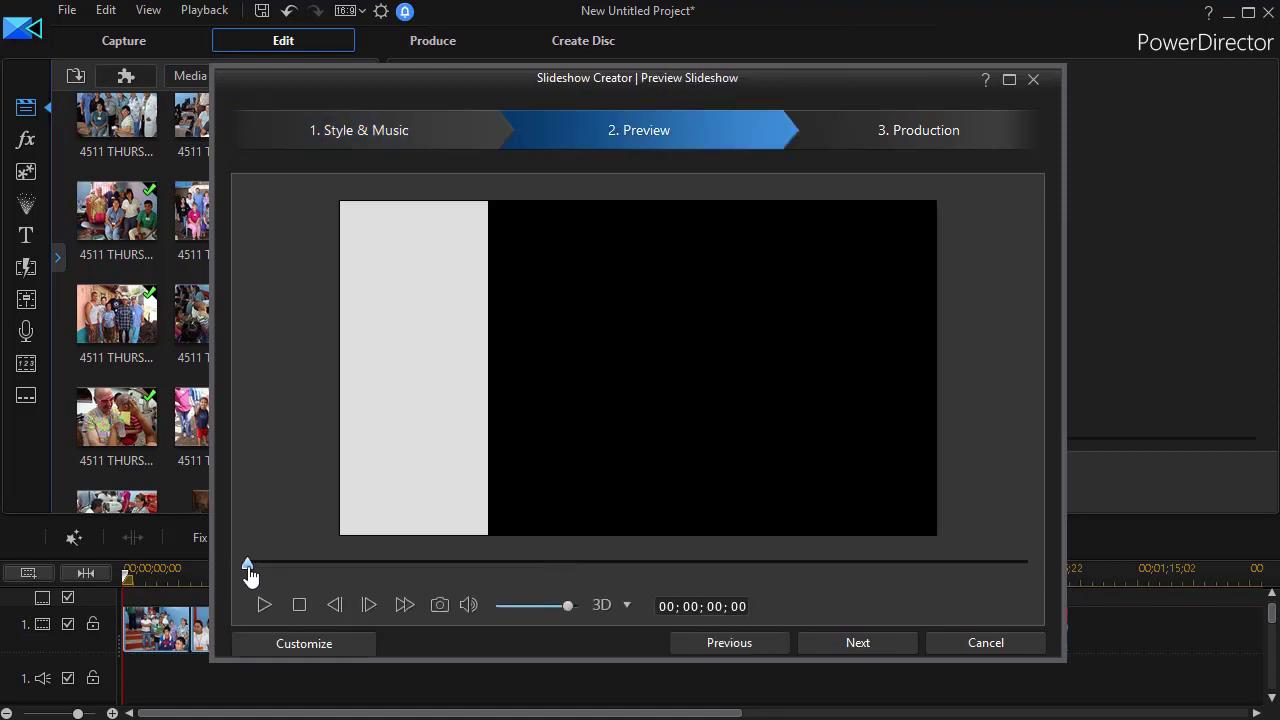
- Scrub the Cell preview to the end and back to about 2 s, play it, then cancel the creator
{"action": "left_click_drag", "start_coordinate": [249, 574], "coordinate": [1050, 588]}
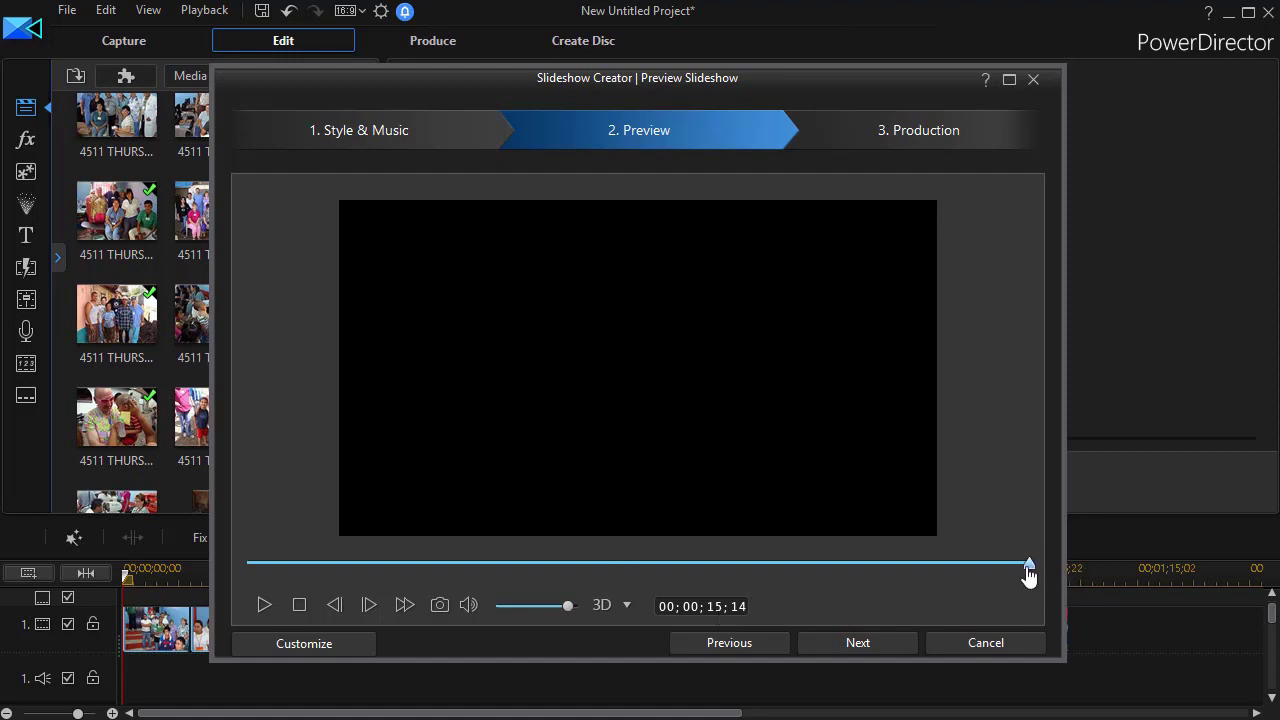
{"action": "left_click_drag", "start_coordinate": [1029, 568], "coordinate": [195, 600]}
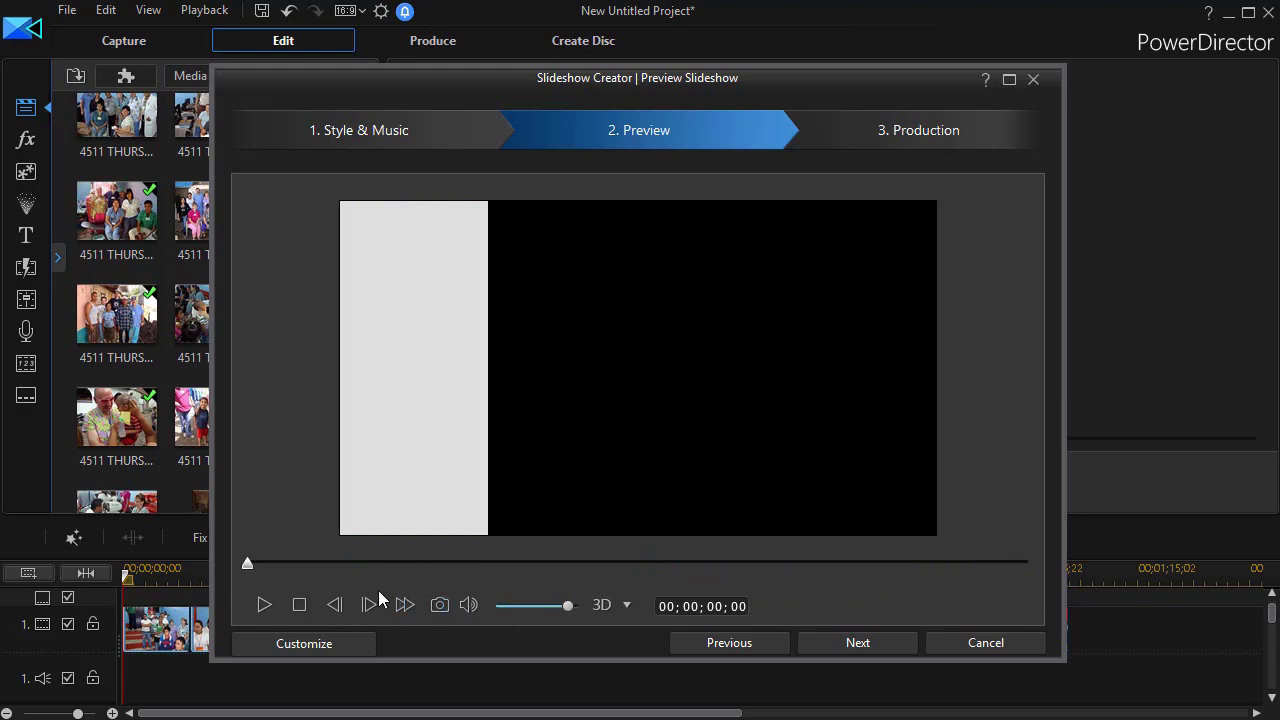
{"action": "left_click", "coordinate": [265, 606]}
{"action": "left_click", "coordinate": [985, 643]}
- Reselect the remaining photo clips on the timeline and start a new slideshow
{"action": "left_click_drag", "start_coordinate": [1035, 680], "coordinate": [636, 625]}
{"action": "key", "text": "Delete"}
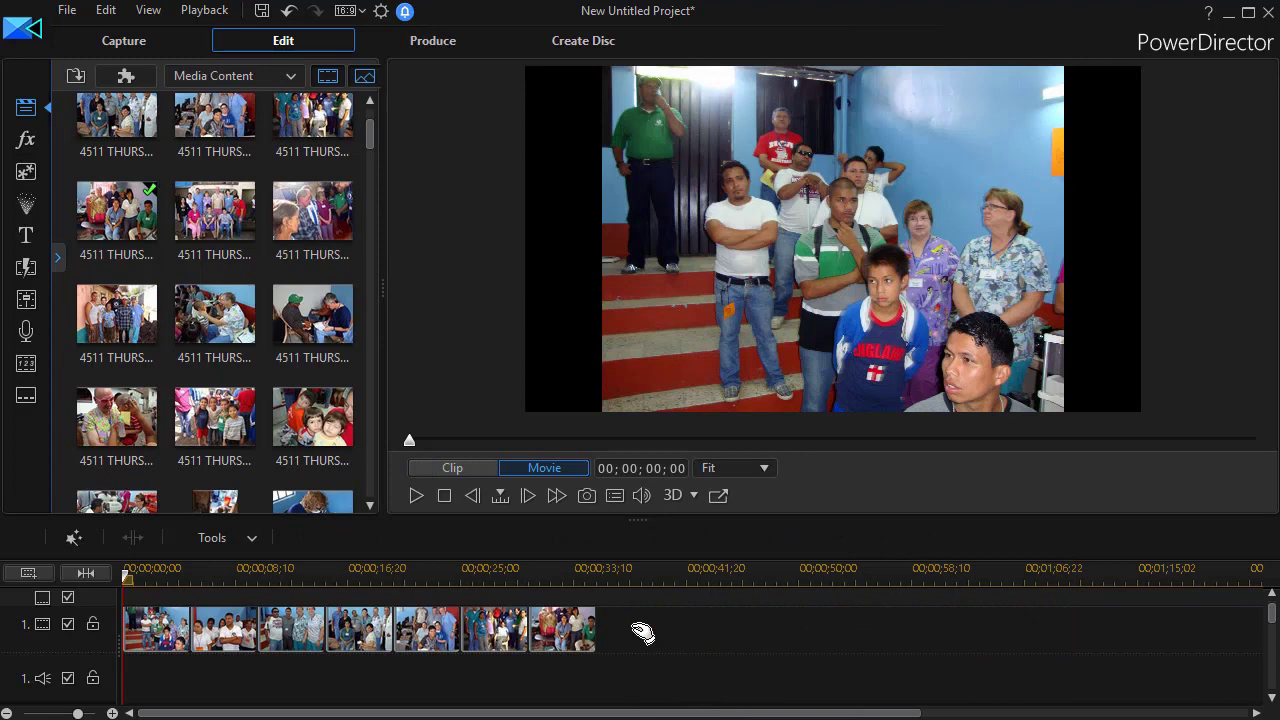
{"action": "left_click_drag", "start_coordinate": [566, 678], "coordinate": [144, 616]}
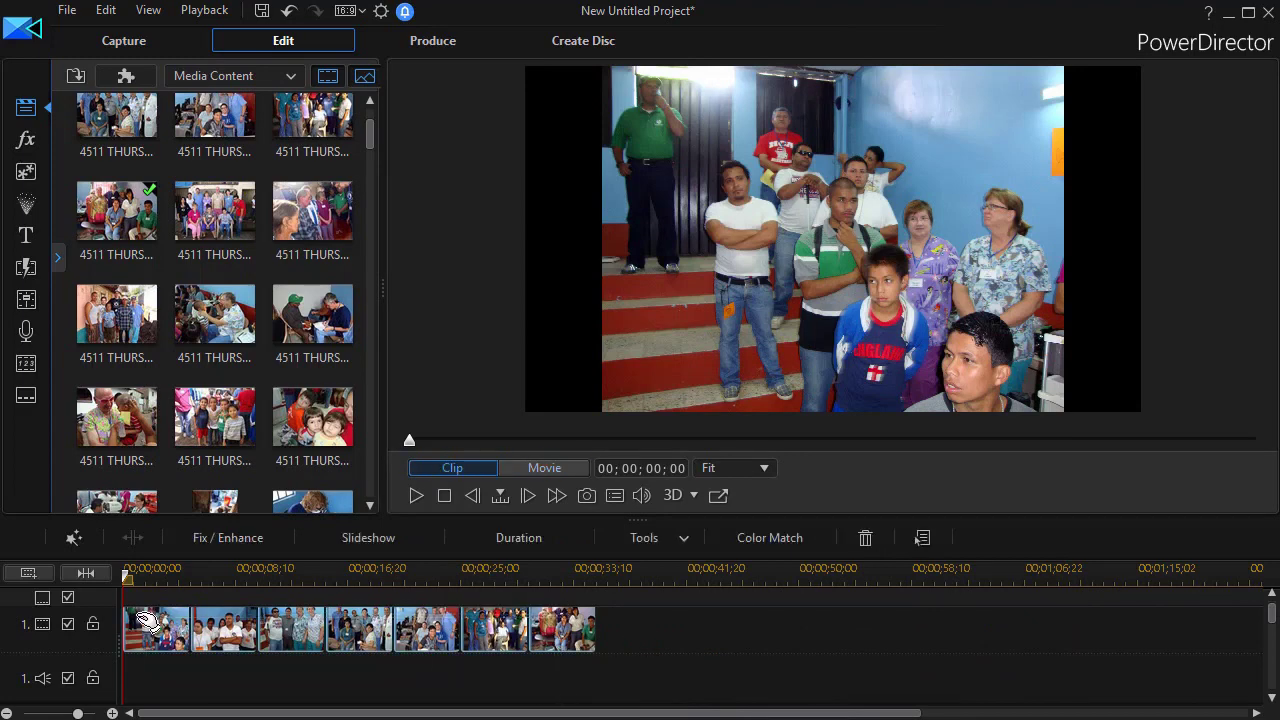
{"action": "left_click", "coordinate": [344, 543]}
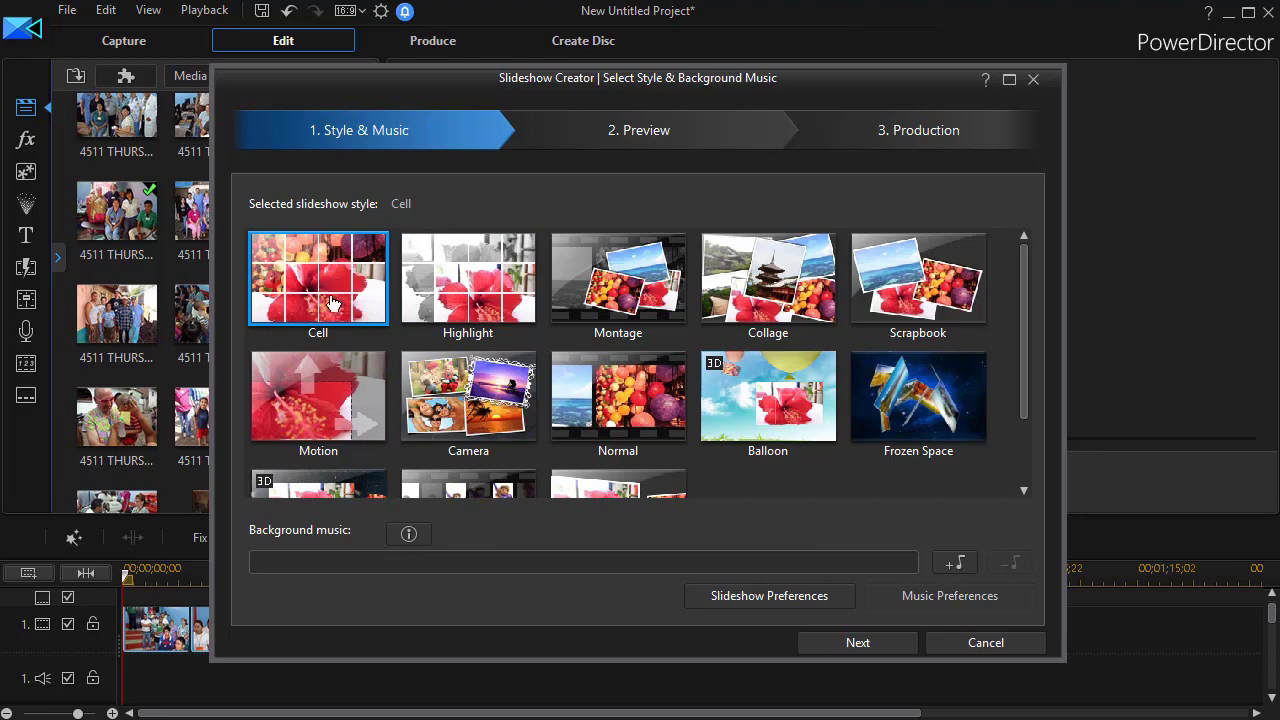
- Add Day in the Park.wav as music, confirm Fit music to photos, and generate it
{"action": "left_click", "coordinate": [954, 562]}
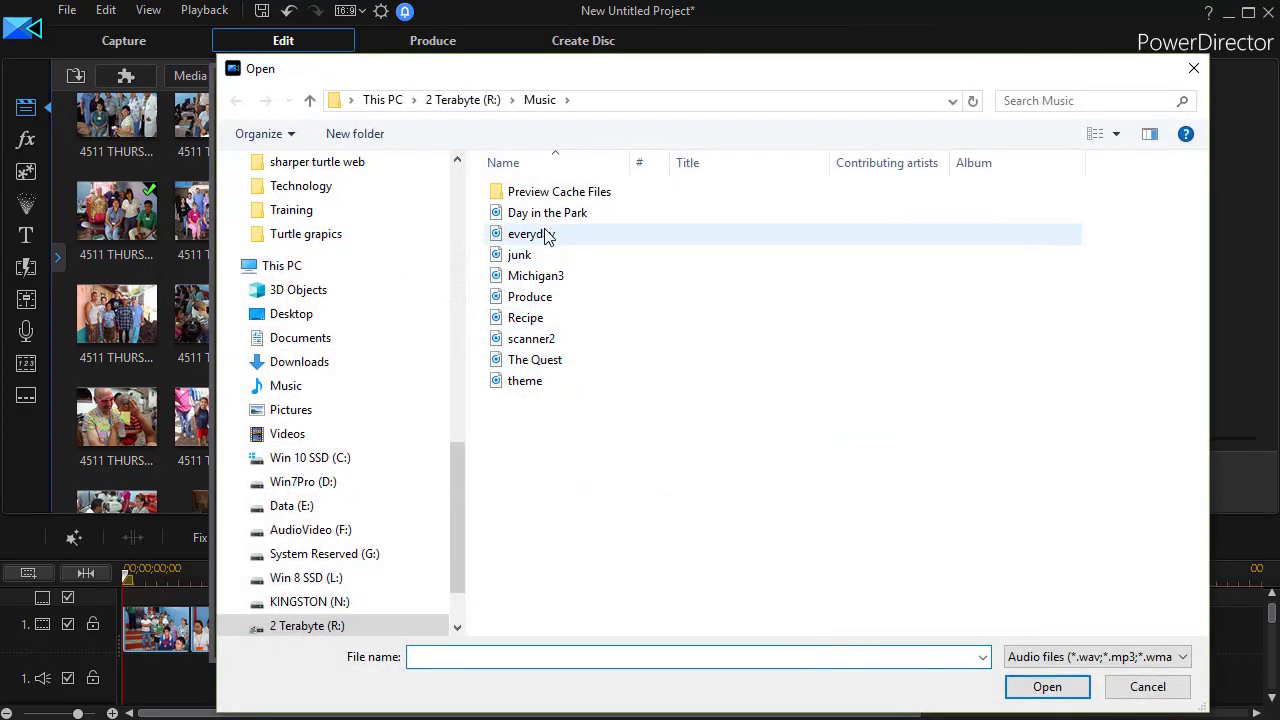
{"action": "left_click", "coordinate": [551, 214]}
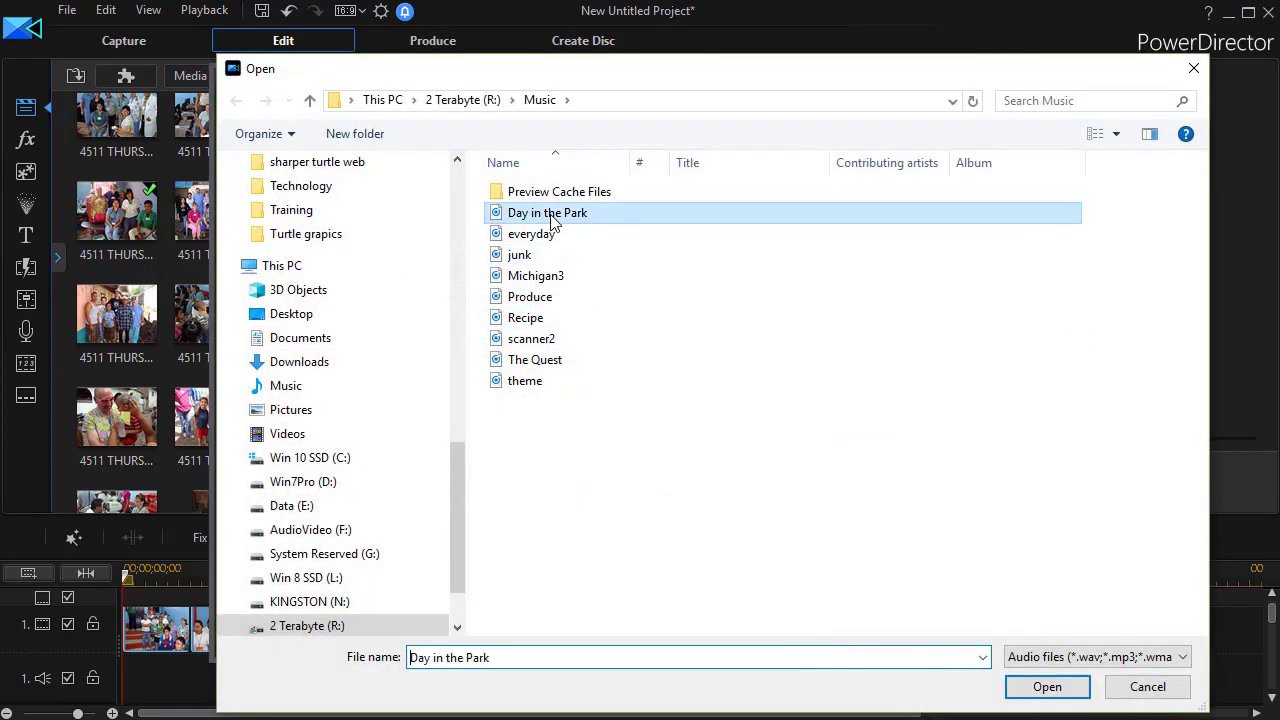
{"action": "left_click", "coordinate": [1058, 696]}
{"action": "left_click", "coordinate": [761, 596]}
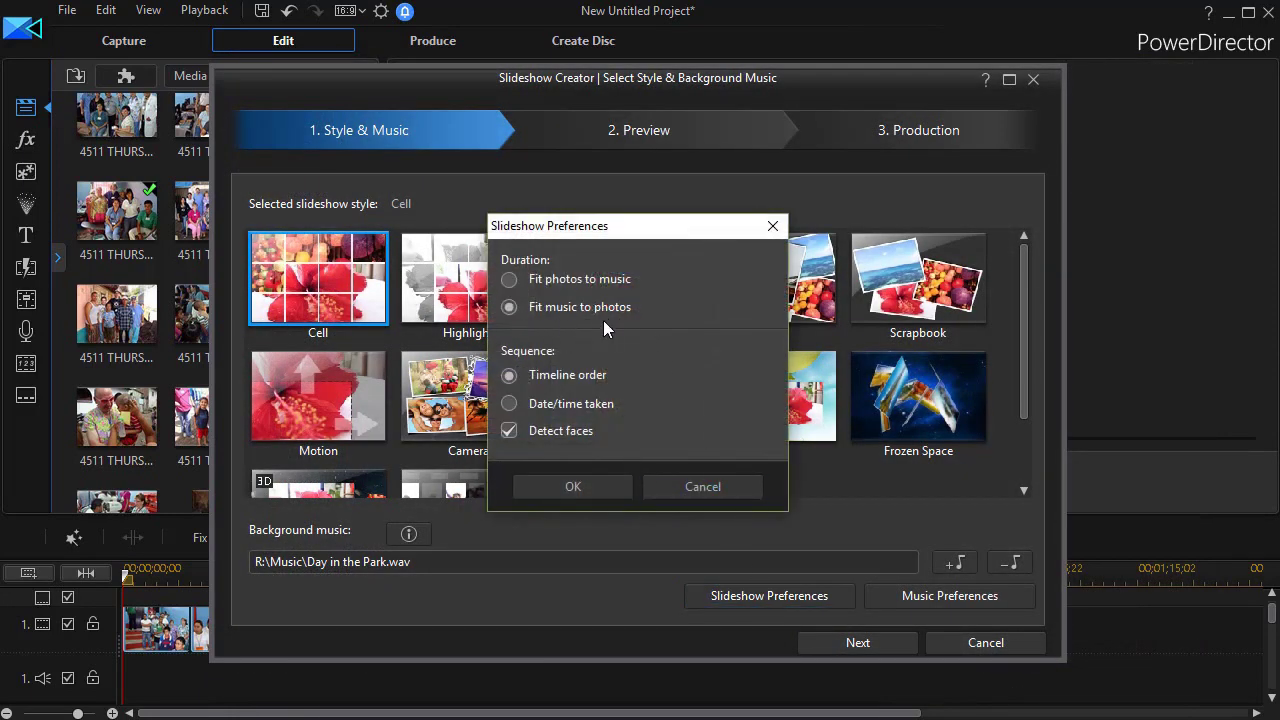
{"action": "left_click", "coordinate": [599, 487]}
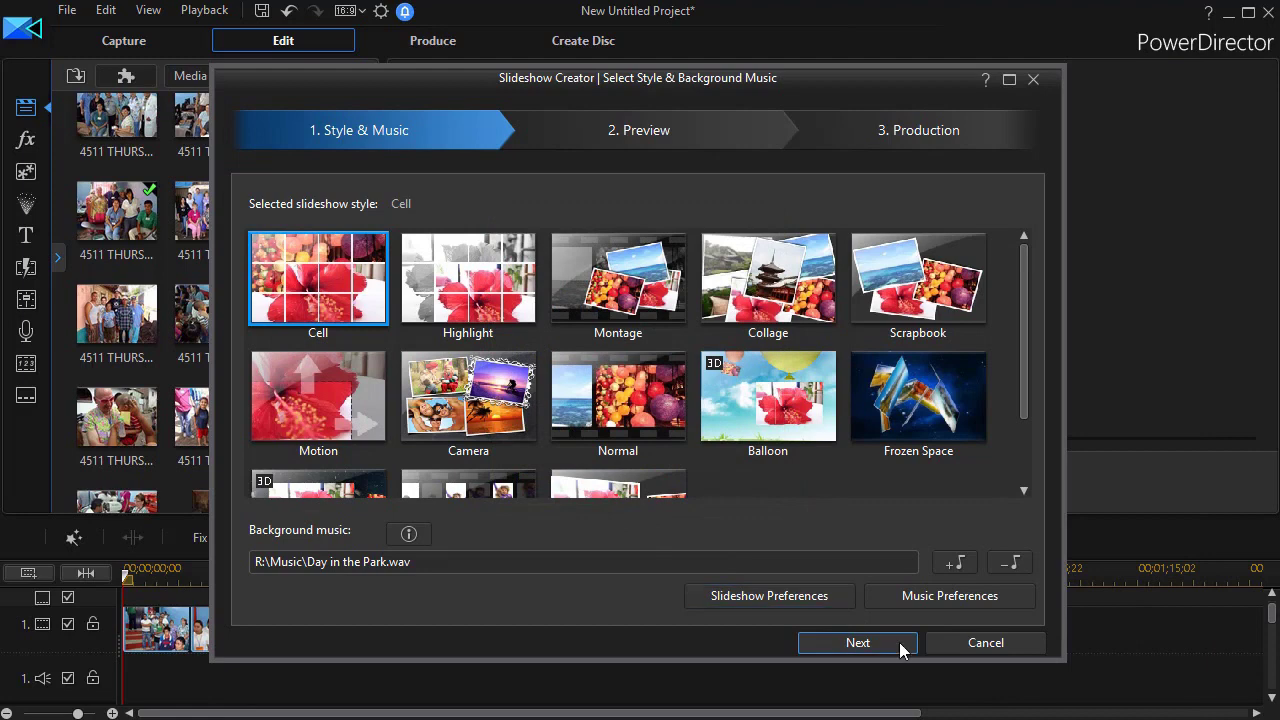
{"action": "left_click", "coordinate": [891, 645]}
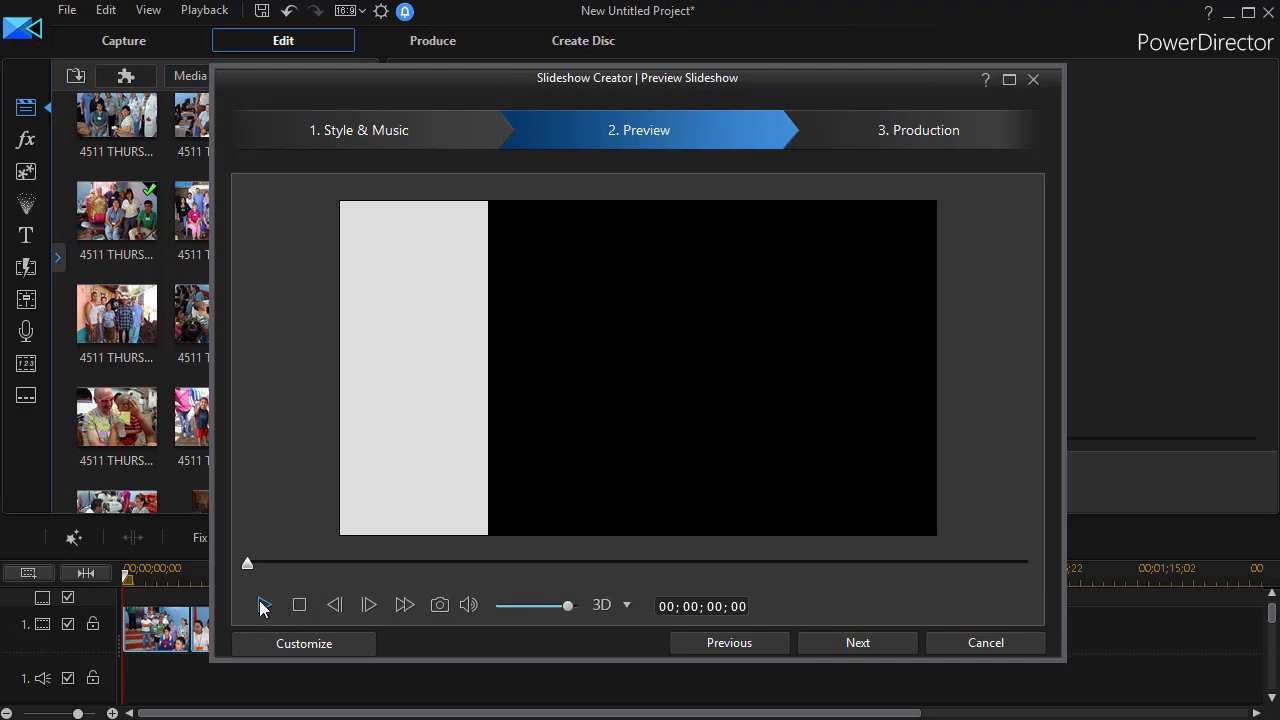
- Play the 12-second Cell slideshow, scrub to its end, then back to the group photo near 4 s
{"action": "left_click", "coordinate": [265, 607]}
{"action": "left_click_drag", "start_coordinate": [248, 563], "coordinate": [1057, 591]}
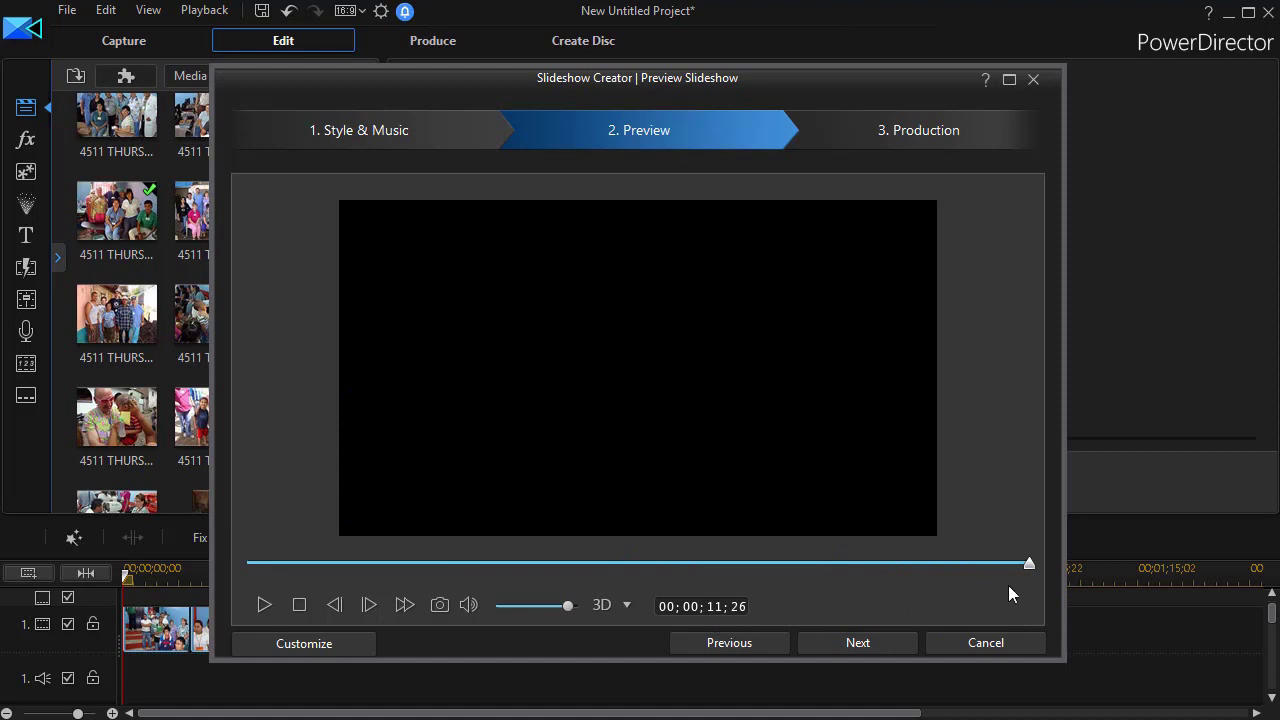
{"action": "left_click_drag", "start_coordinate": [1029, 563], "coordinate": [525, 563]}
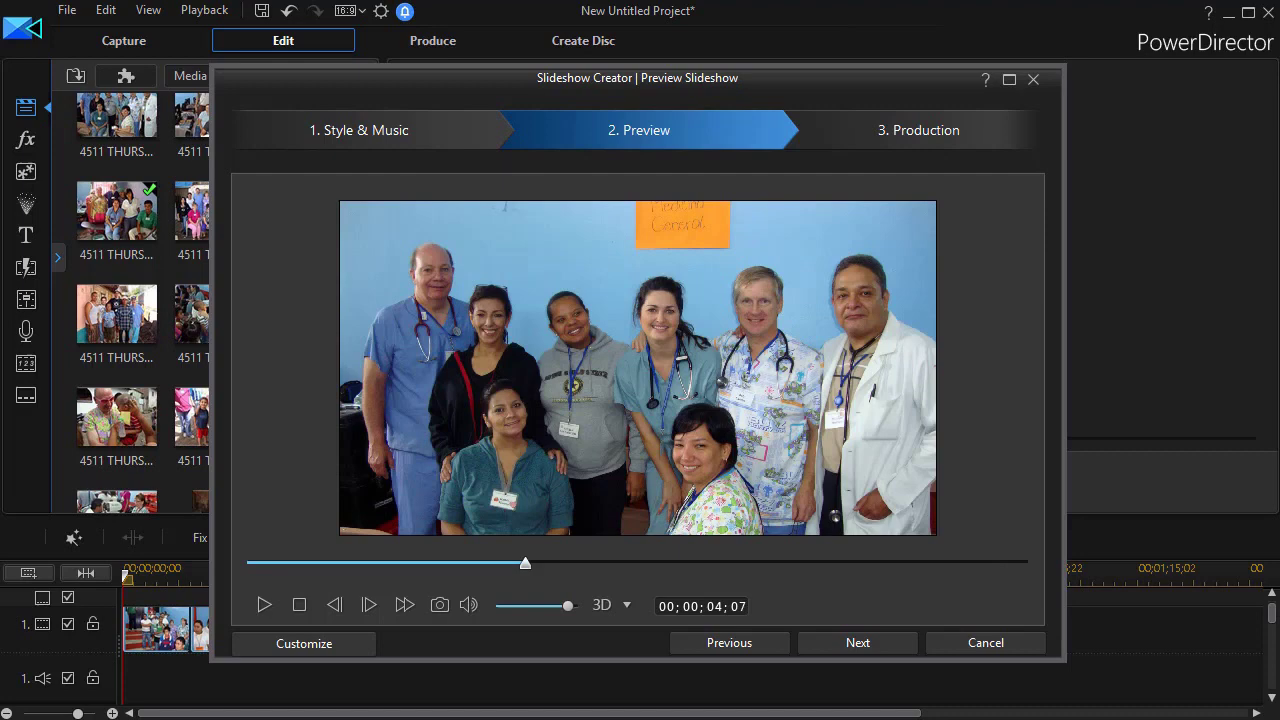